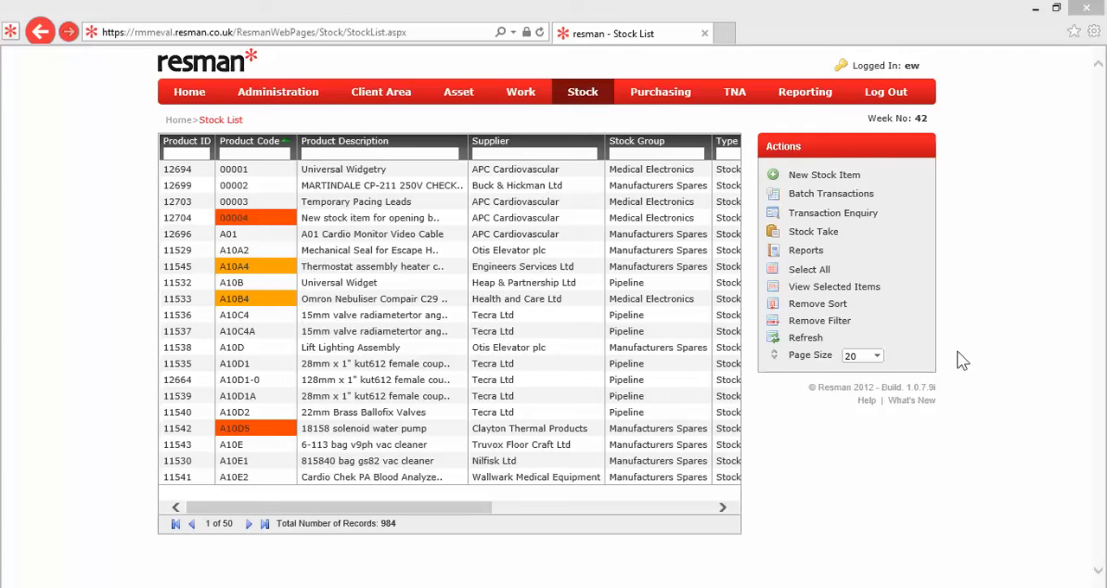
# Open the complete reports list and read the descriptions of the Stock - FIFO Valuation Report and Stock - Transaction Report.
pyautogui.click(814, 99)
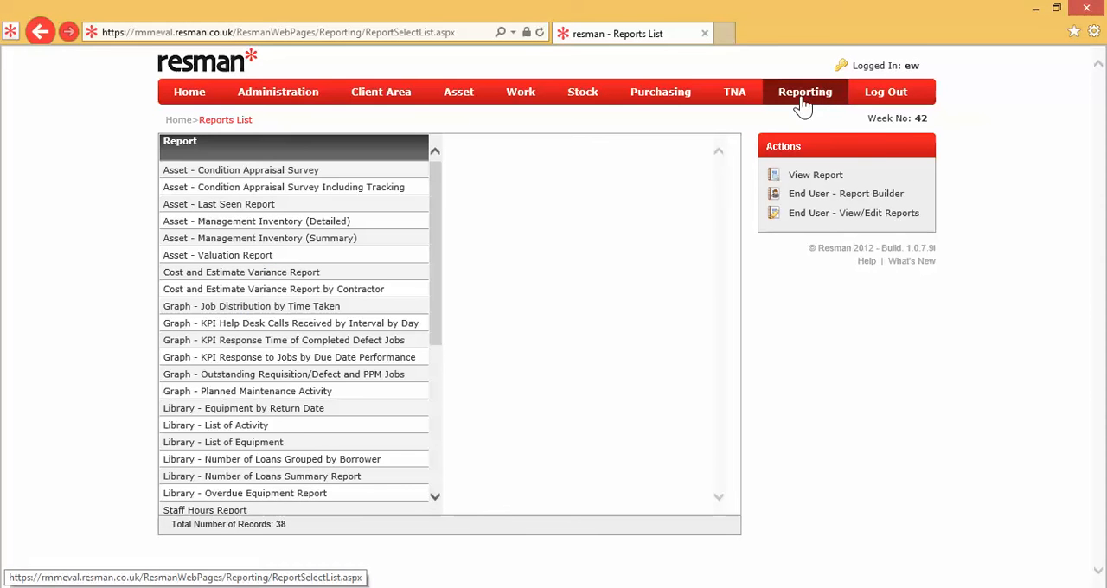
pyautogui.moveTo(439, 214); pyautogui.dragTo(435, 385)
pyautogui.click(313, 252)
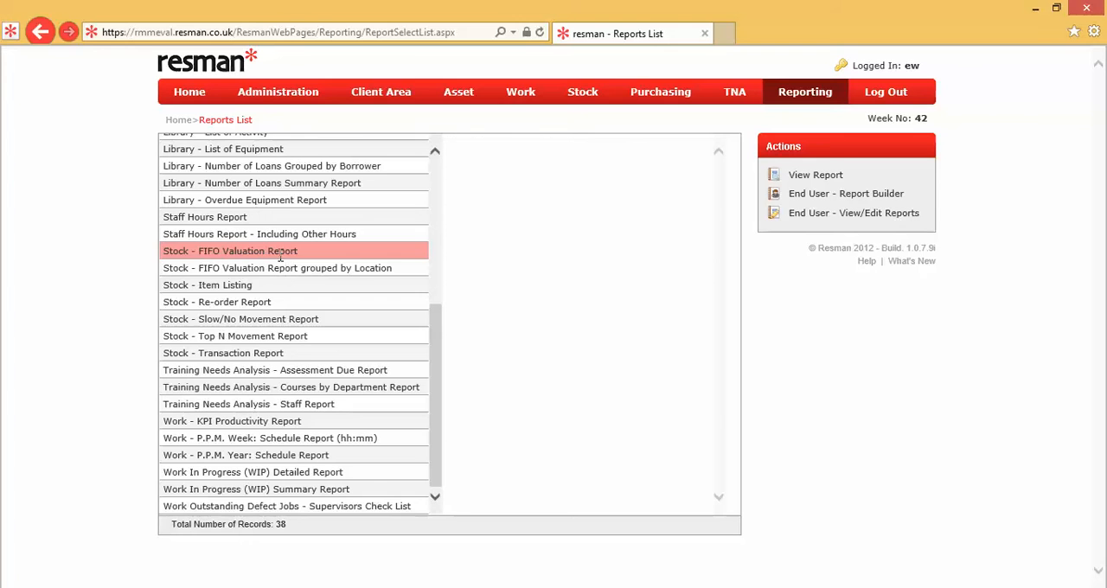
pyautogui.click(280, 256)
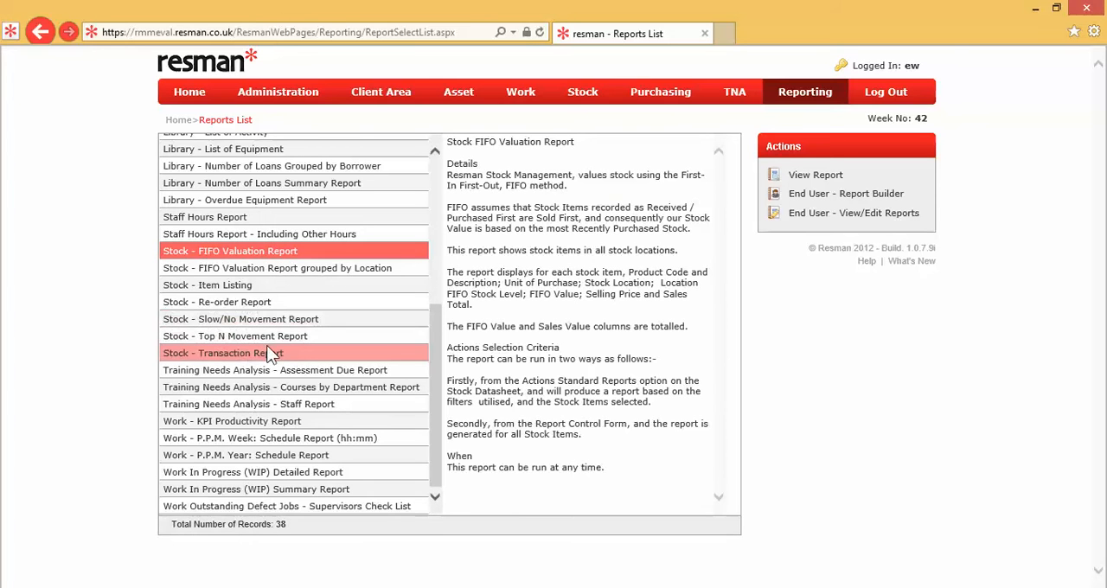
pyautogui.click(268, 352)
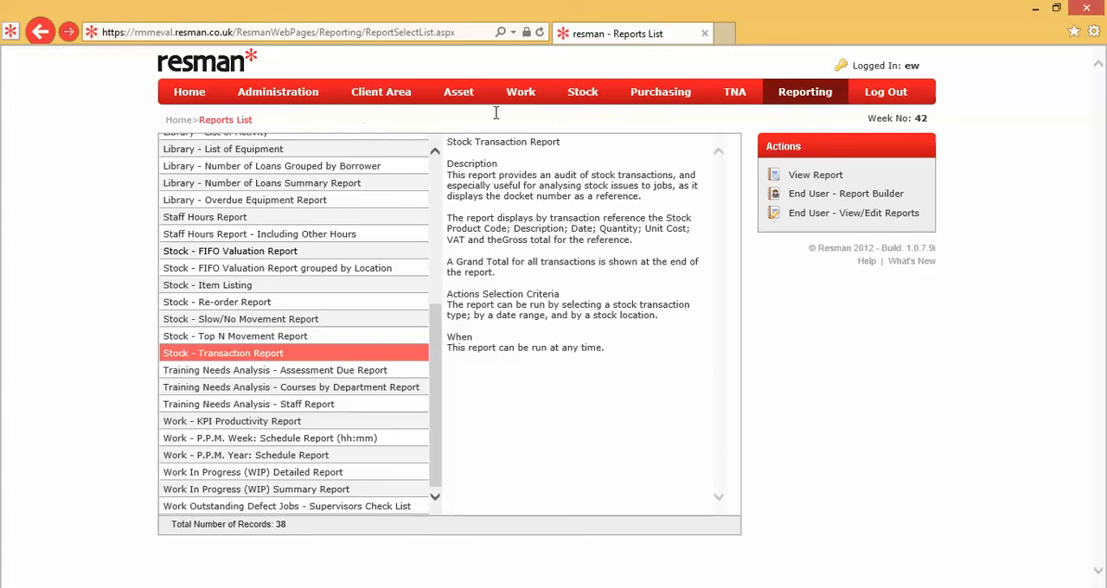
# Go to the stock list, select a single stock item and open the stock reports for it.
pyautogui.click(588, 100)
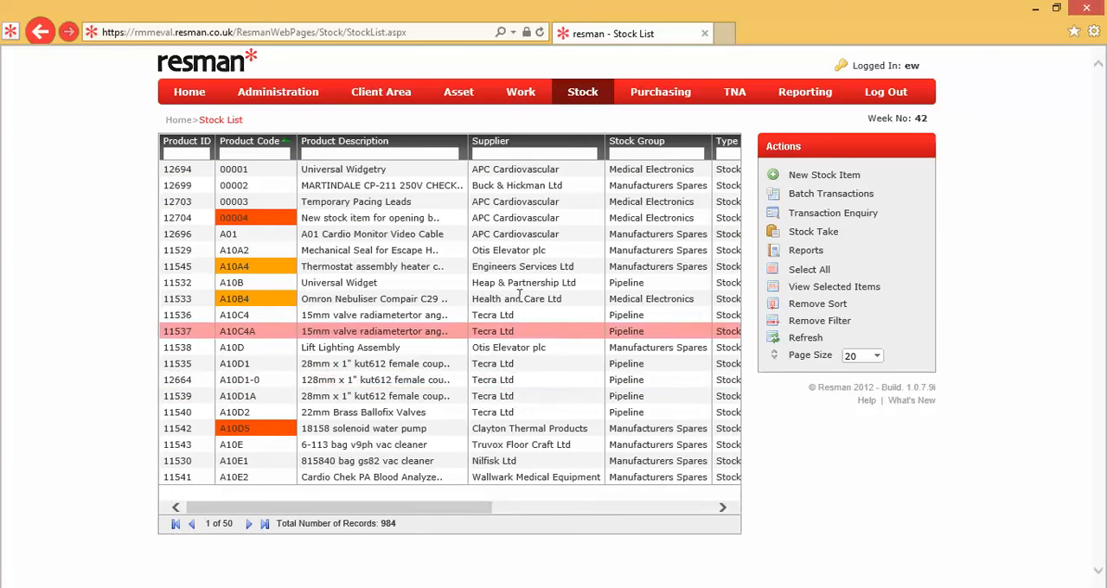
pyautogui.click(800, 254)
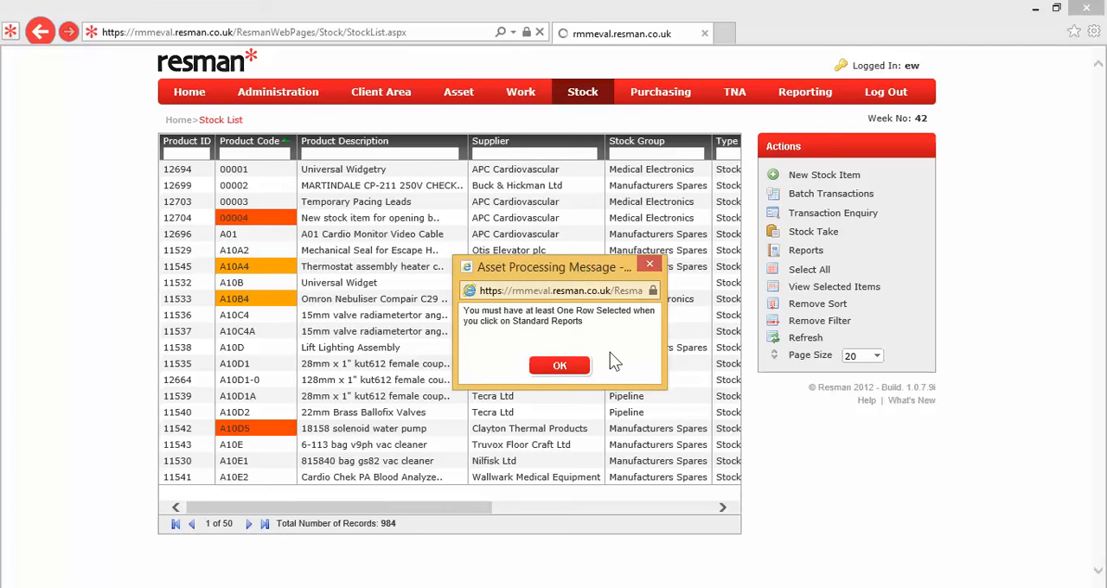
pyautogui.click(564, 367)
pyautogui.click(556, 254)
pyautogui.click(804, 253)
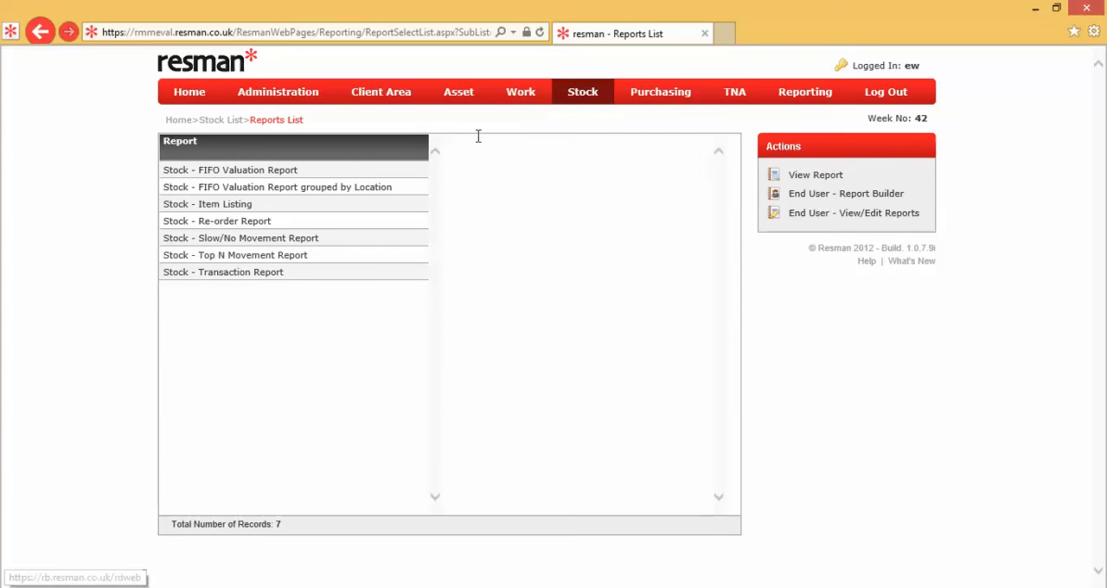
# Return to the stock list and filter it by stock group "spares" and supplier "otis".
pyautogui.click(235, 121)
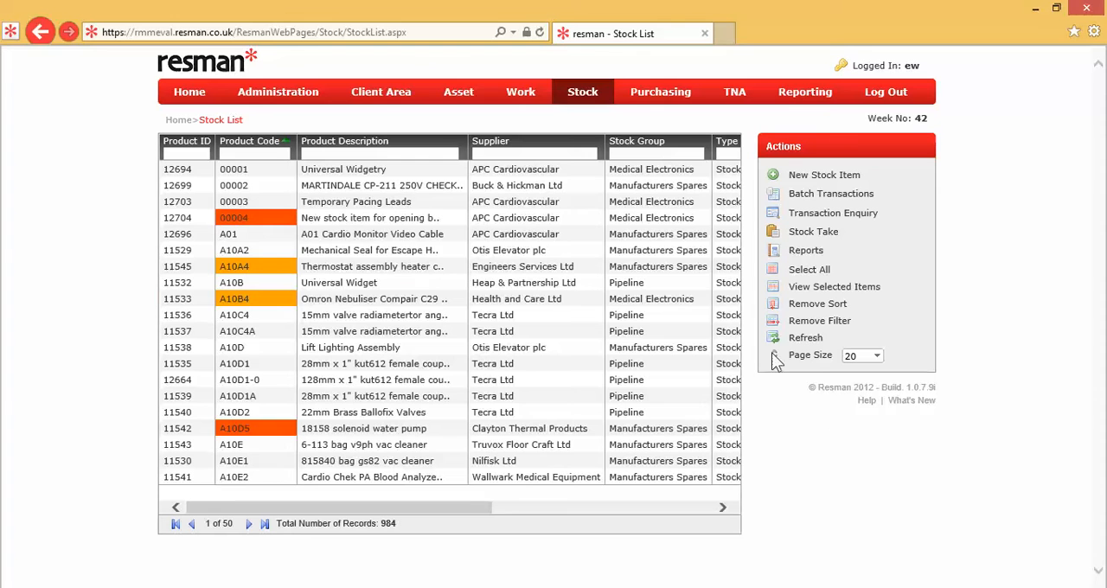
pyautogui.click(666, 153)
pyautogui.write('spares')
pyautogui.press('Return')
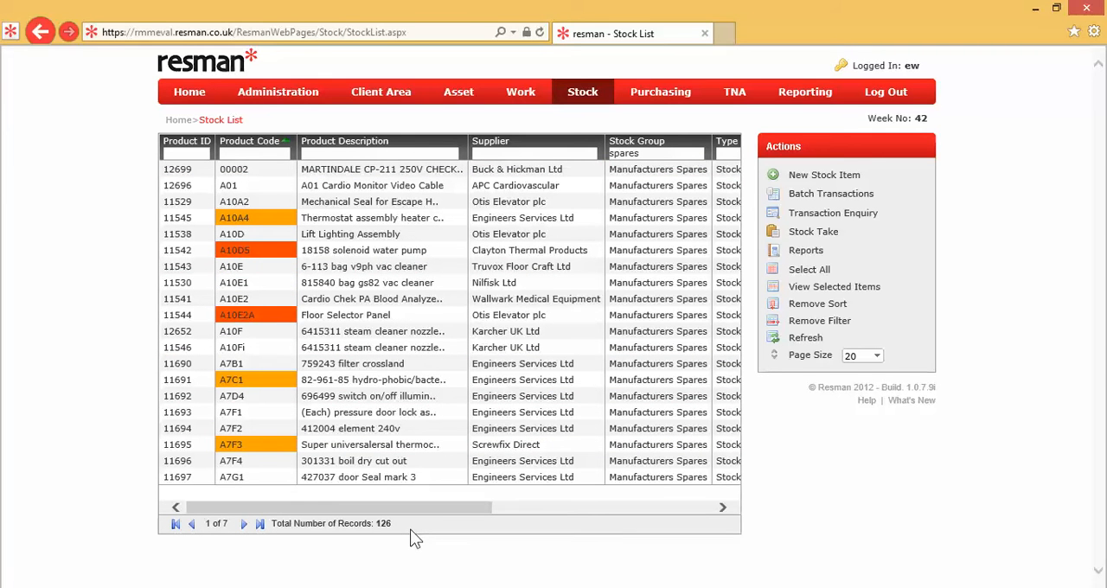
pyautogui.click(560, 152)
pyautogui.write('otis')
pyautogui.press('Return')
pyautogui.click(560, 151)
pyautogui.write('spares')
pyautogui.press('Return')
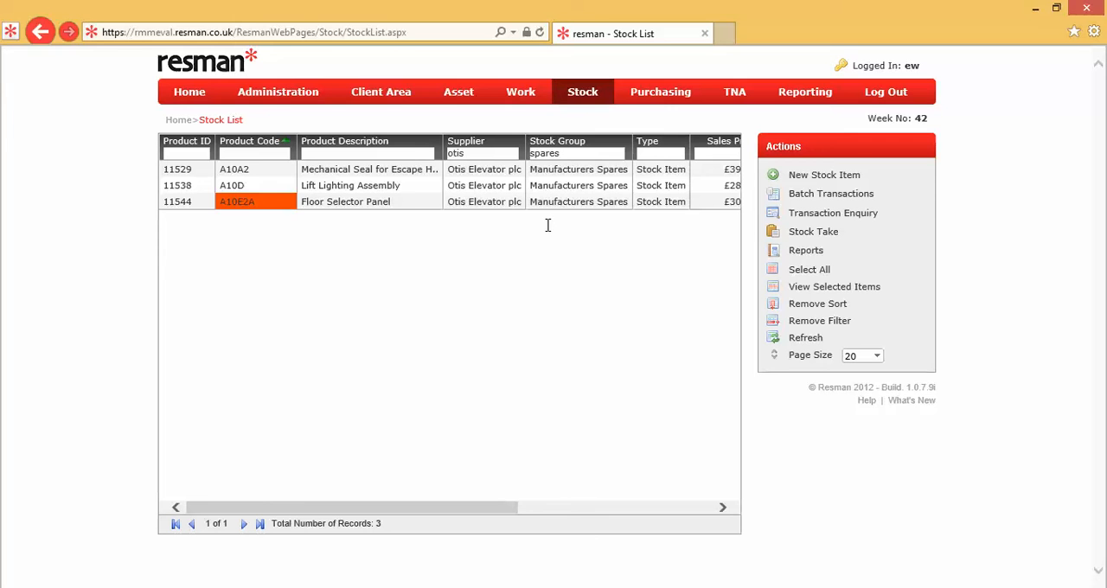
# Select all the filtered stock items and open the stock reports for them.
pyautogui.click(818, 275)
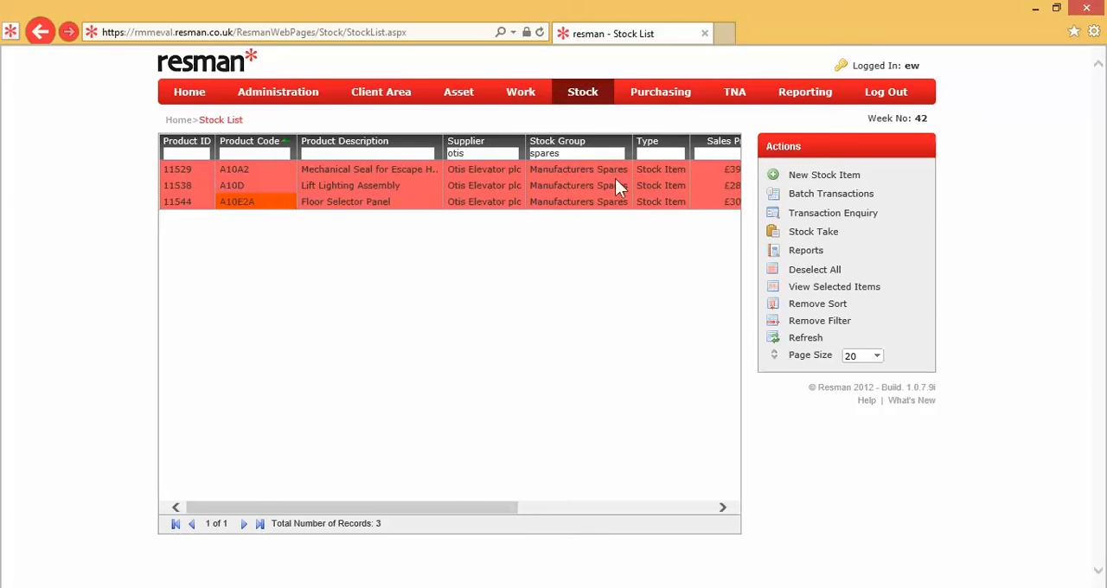
pyautogui.click(805, 252)
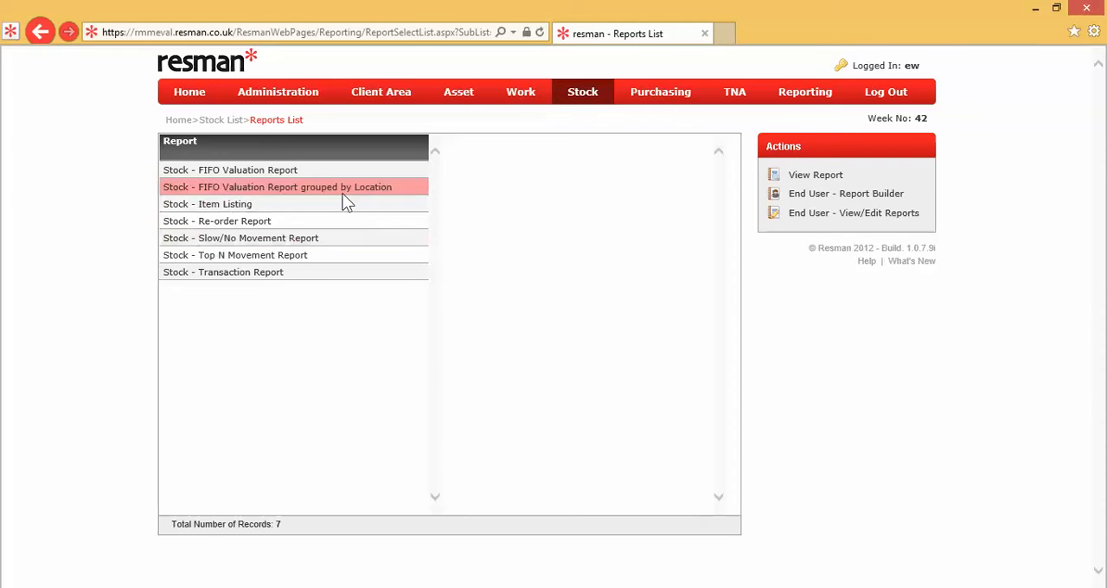
# Read through the stock report descriptions, from the FIFO Valuation Report down to the Transaction Report.
pyautogui.click(329, 173)
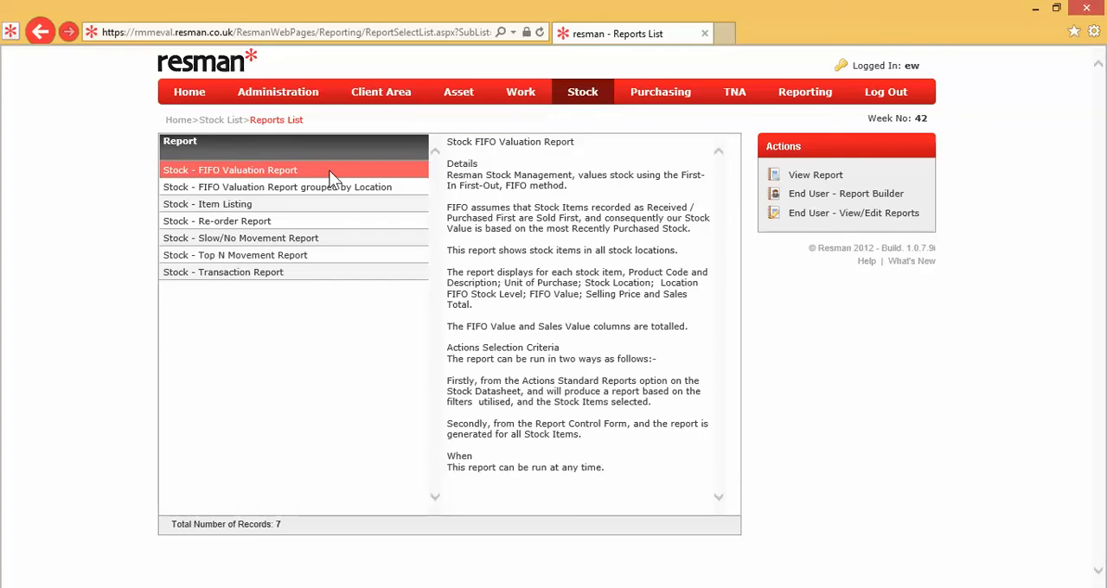
pyautogui.click(323, 186)
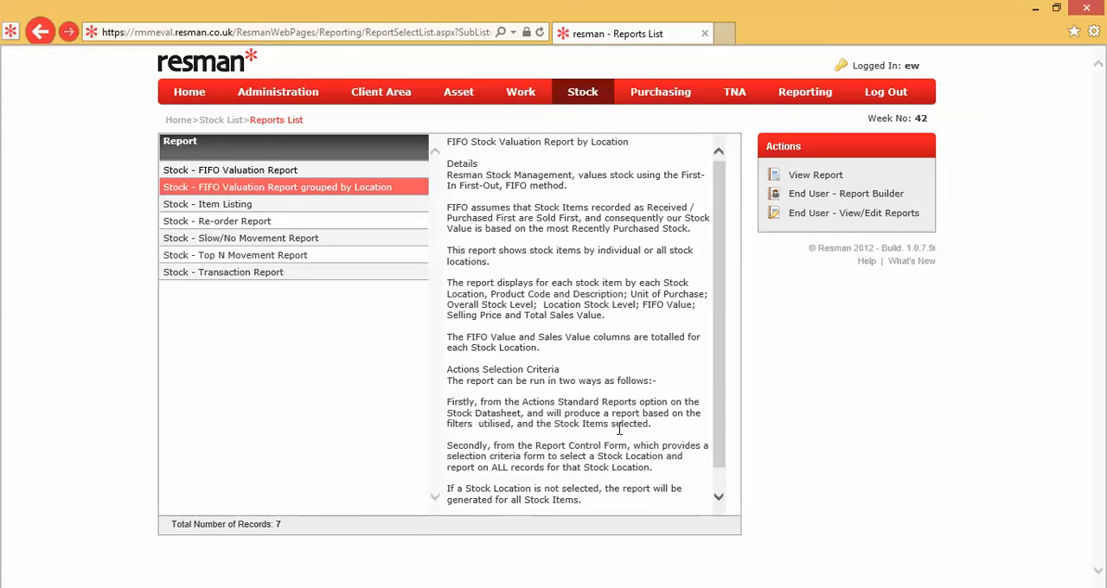
pyautogui.click(306, 208)
pyautogui.click(300, 220)
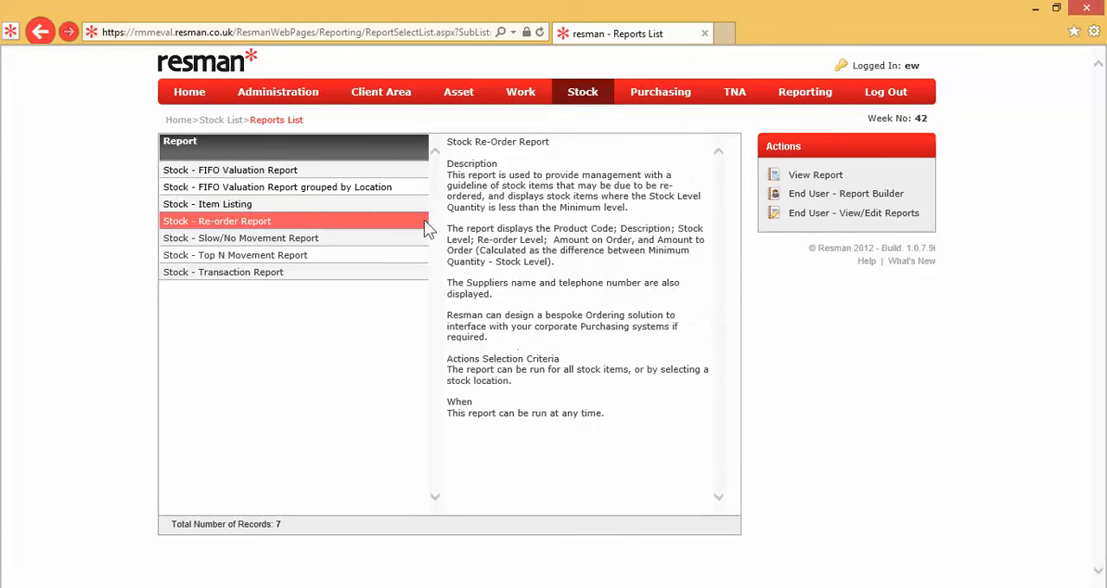
pyautogui.click(384, 238)
pyautogui.click(382, 258)
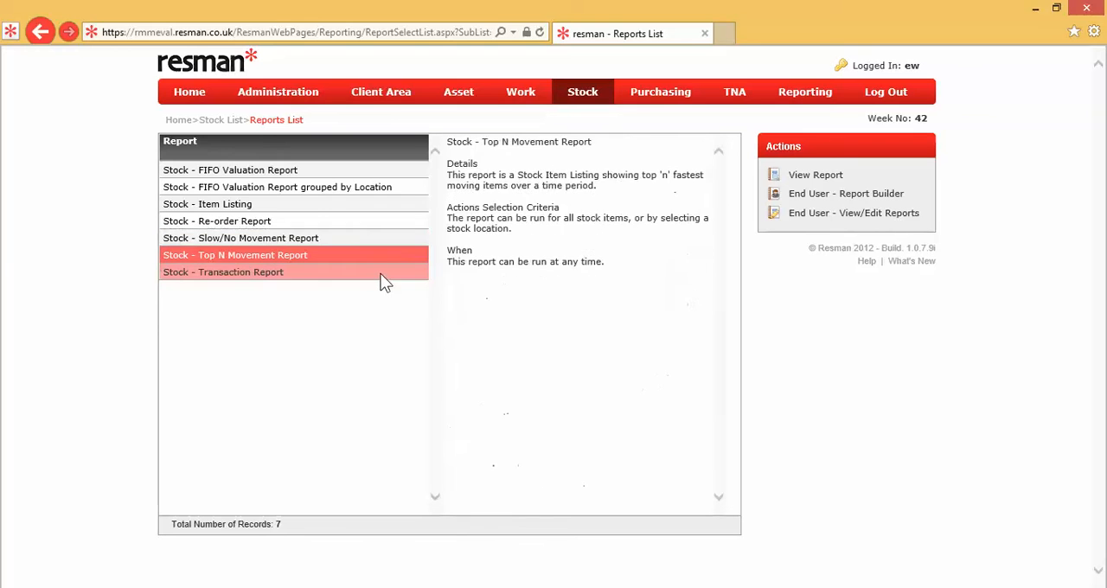
pyautogui.click(381, 275)
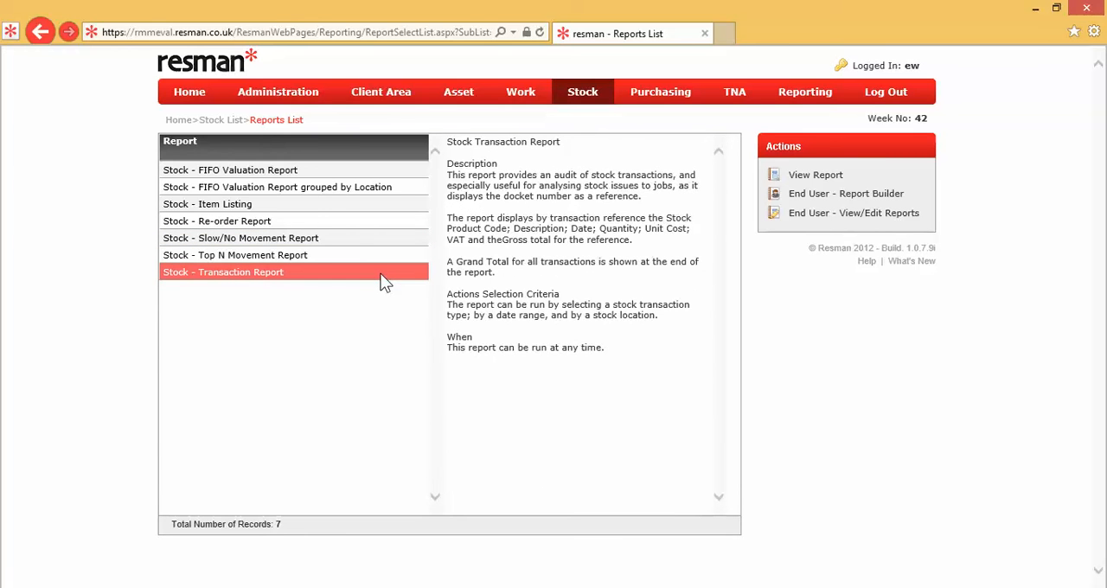
# Generate the Stock - Item Listing report for the selected items and check its zoom options, keeping 100%.
pyautogui.click(362, 213)
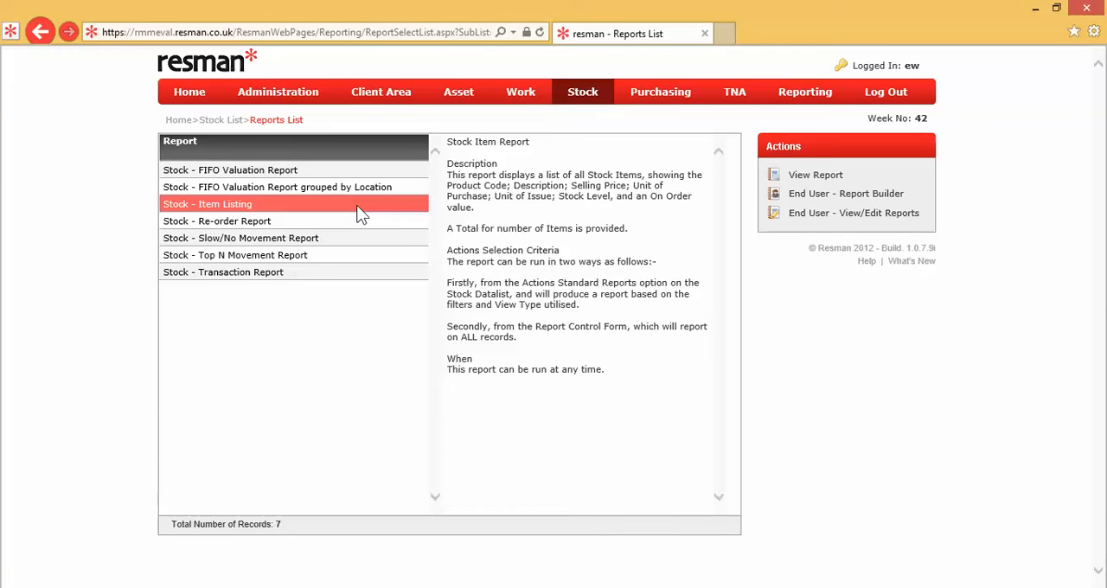
pyautogui.click(814, 178)
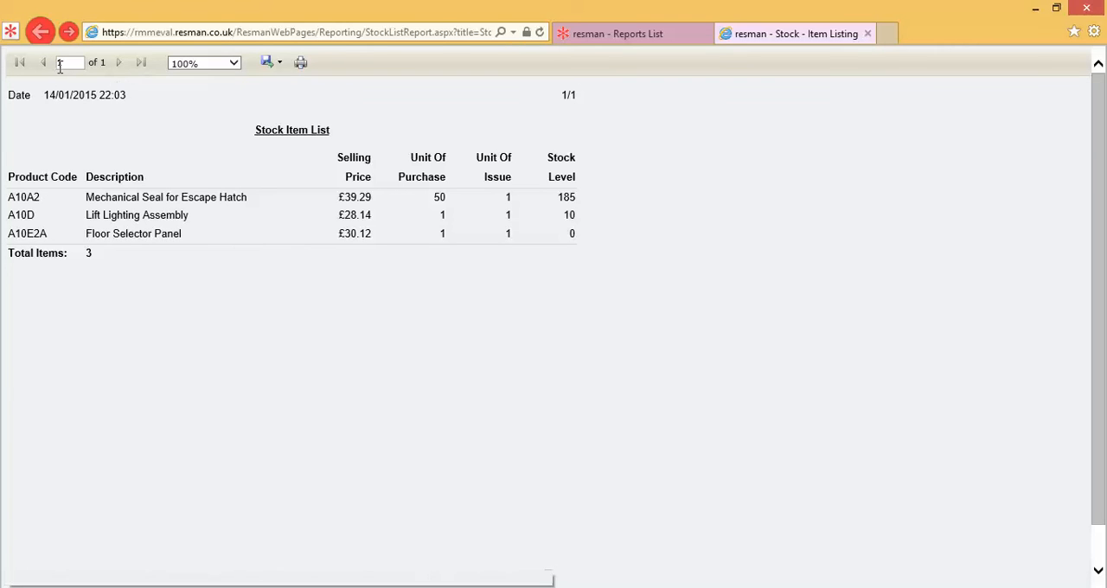
pyautogui.click(234, 63)
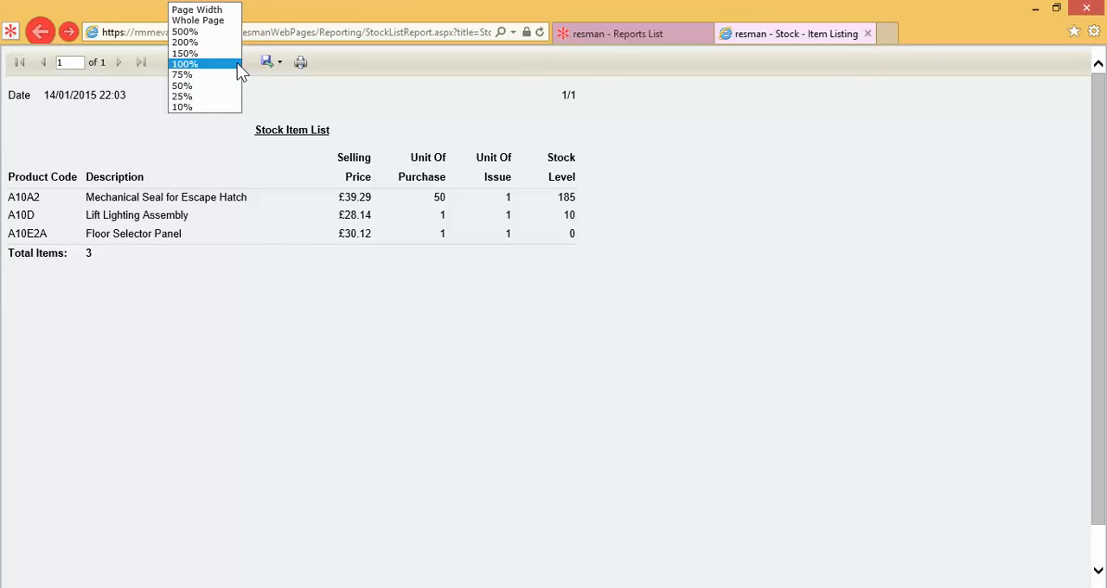
pyautogui.click(283, 86)
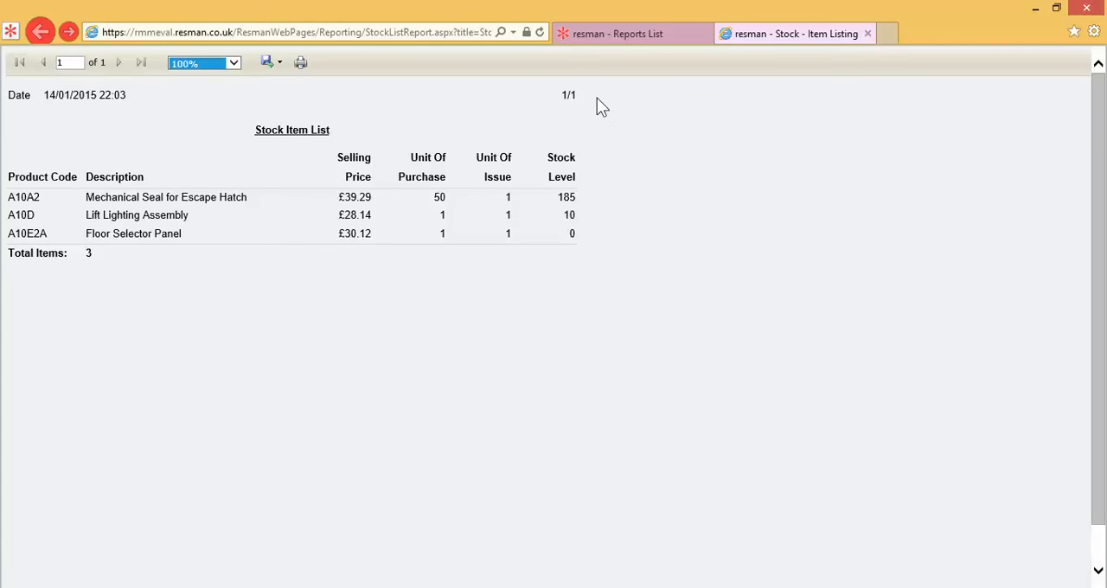
# Check the available printers in the item listing's print settings, and leave without printing.
pyautogui.click(305, 69)
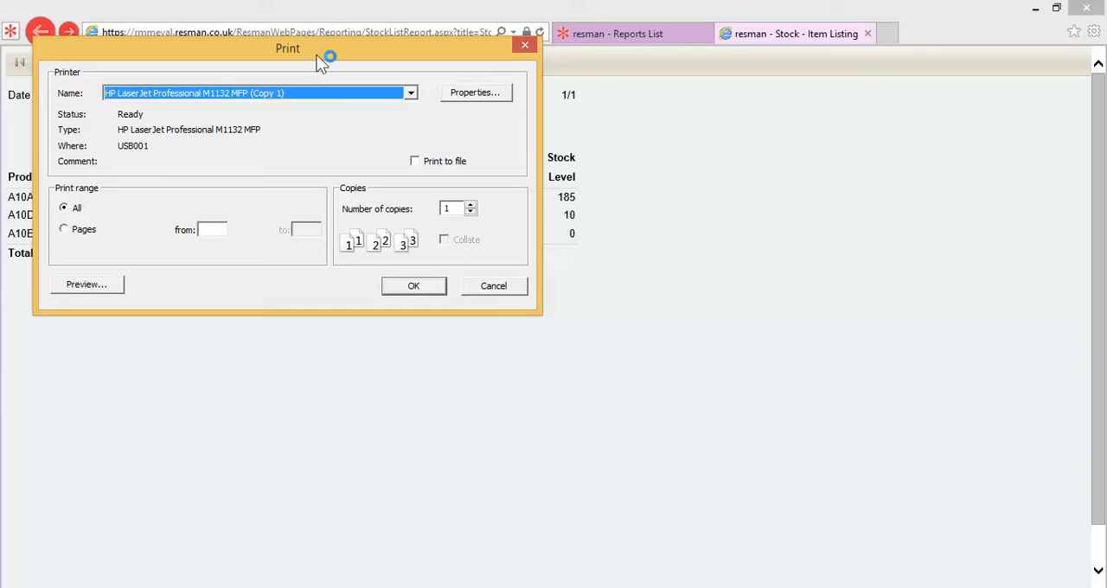
pyautogui.moveTo(321, 50); pyautogui.dragTo(487, 93)
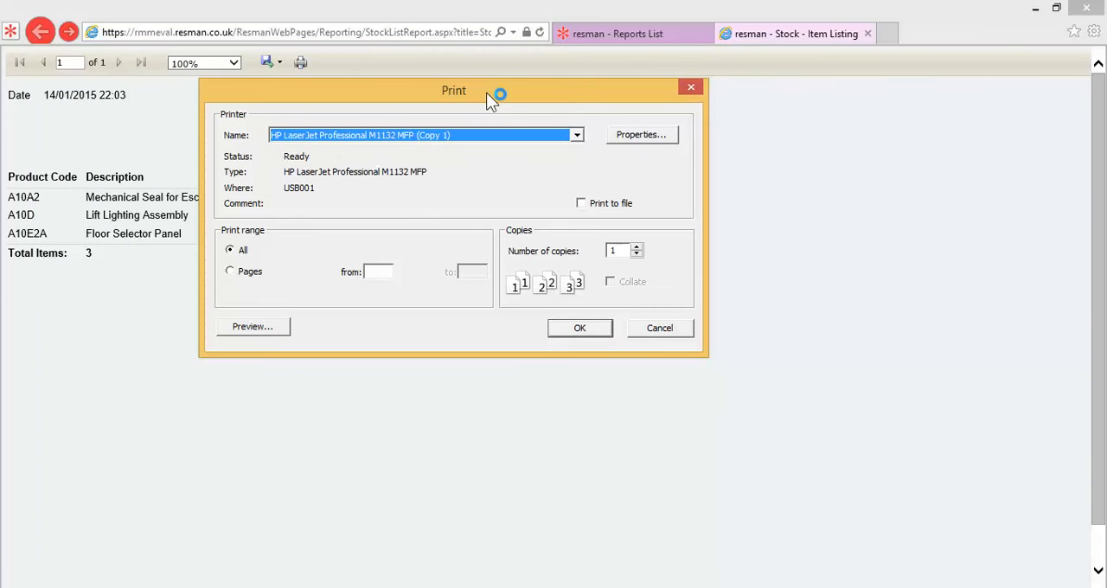
pyautogui.click(577, 136)
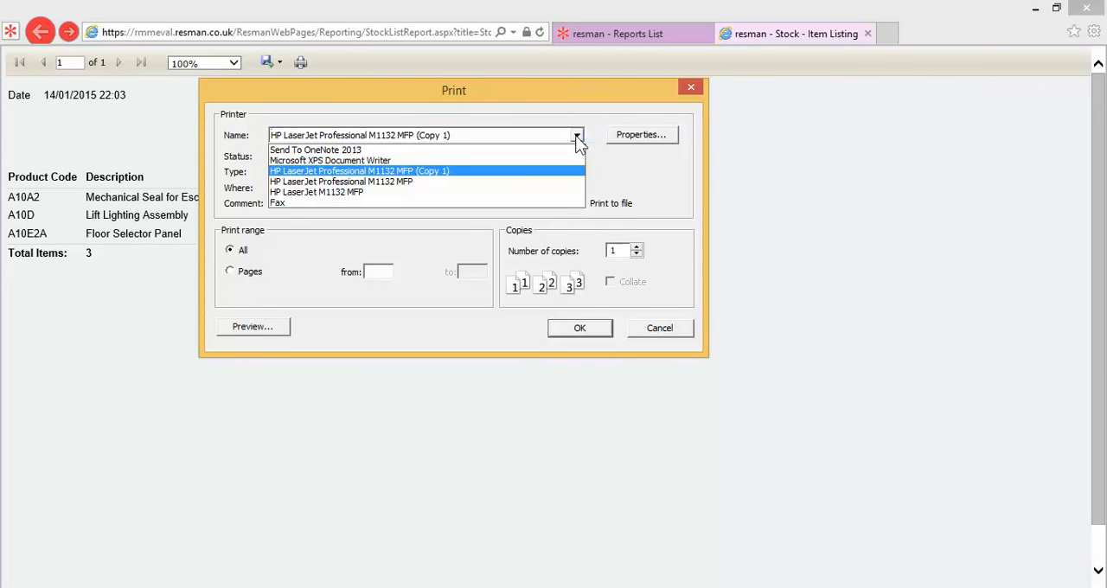
pyautogui.click(623, 166)
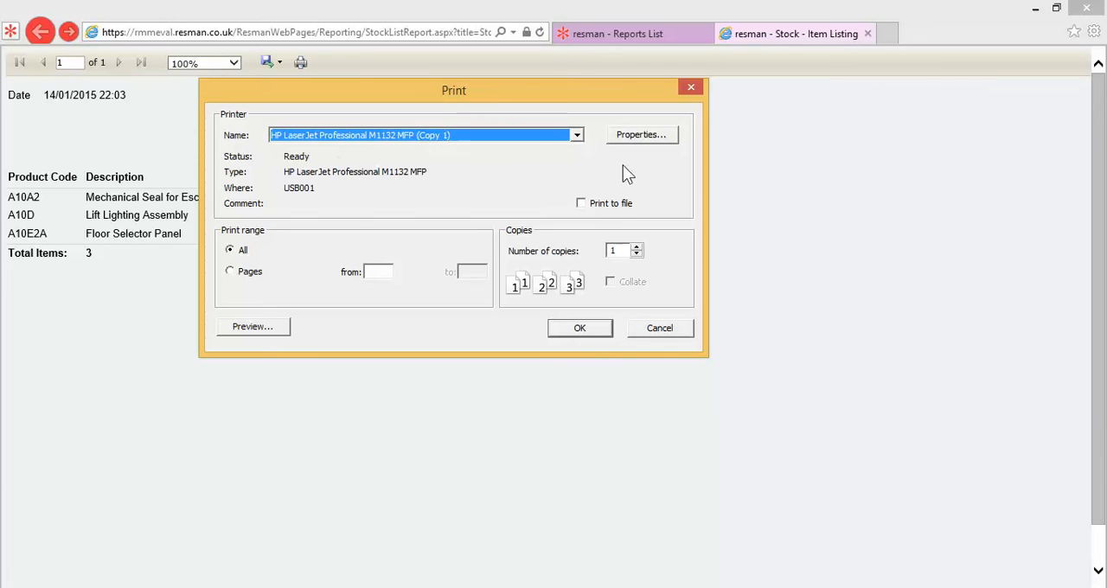
pyautogui.click(658, 328)
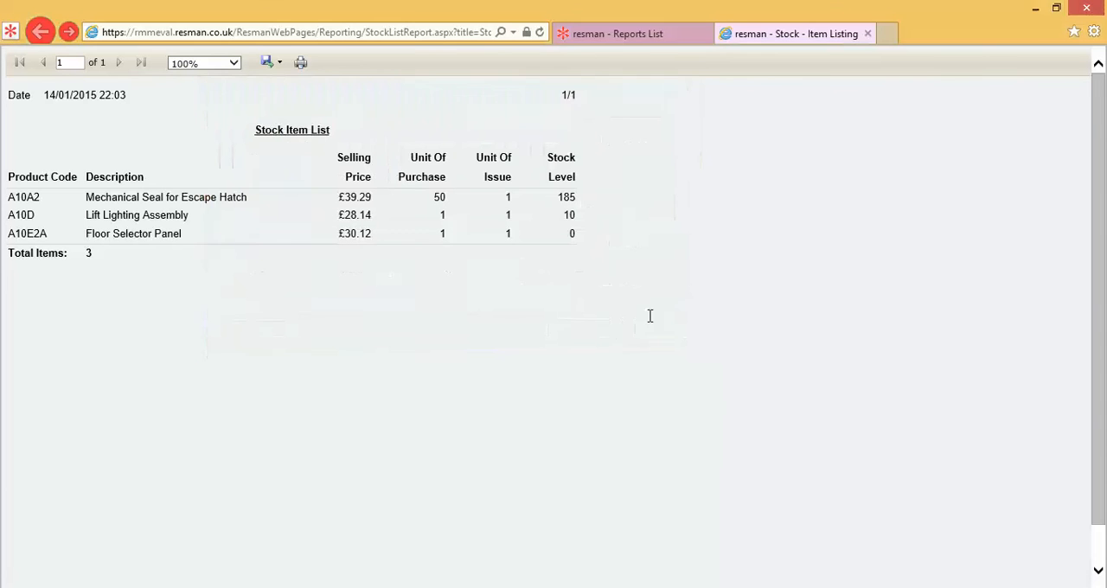
# Check which file formats the item listing can be exported to, and close the report.
pyautogui.click(283, 65)
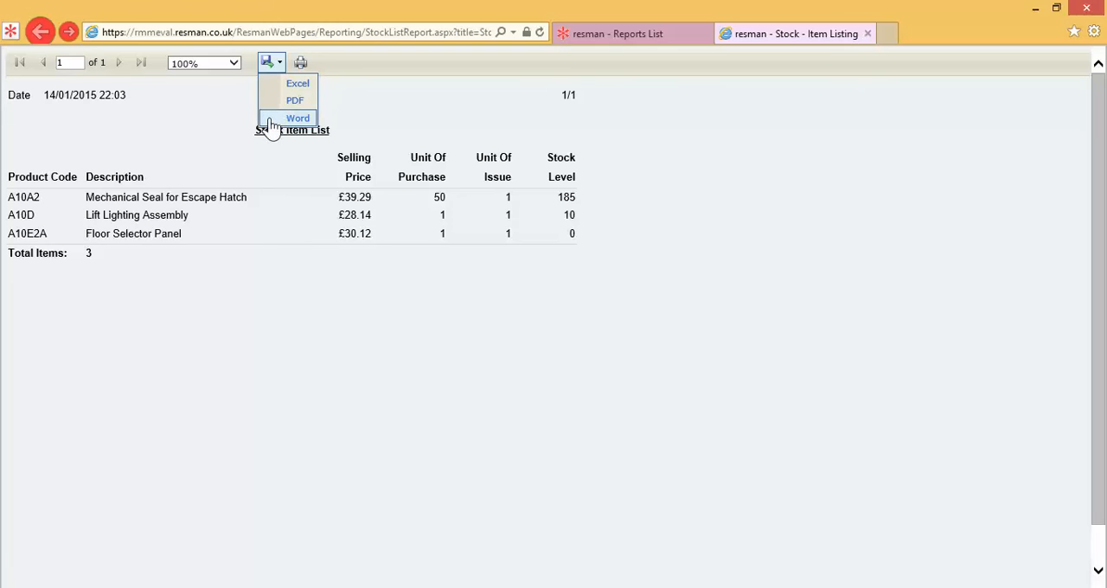
pyautogui.click(758, 171)
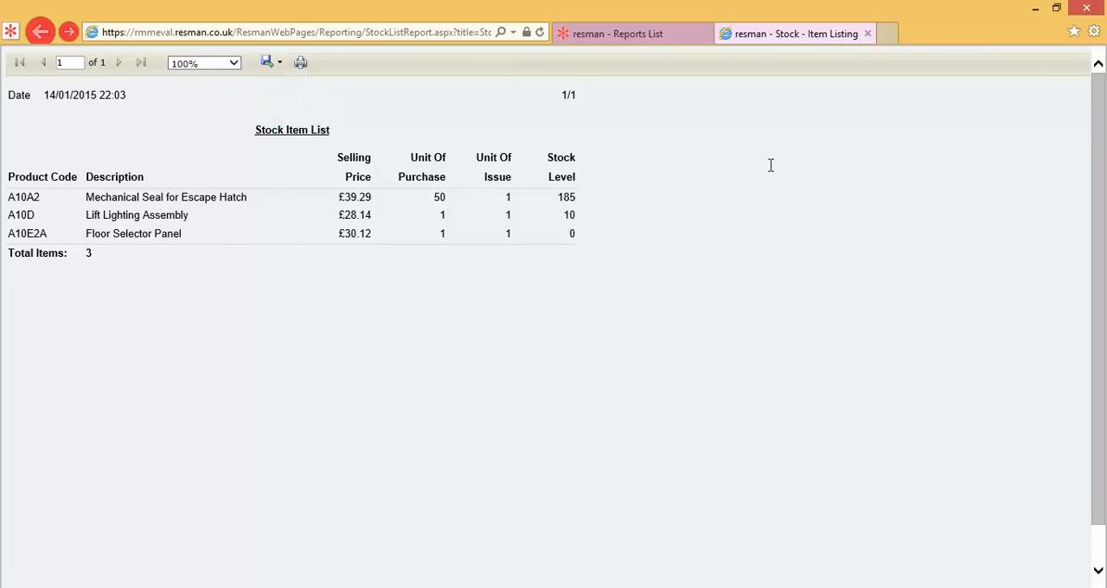
pyautogui.click(868, 34)
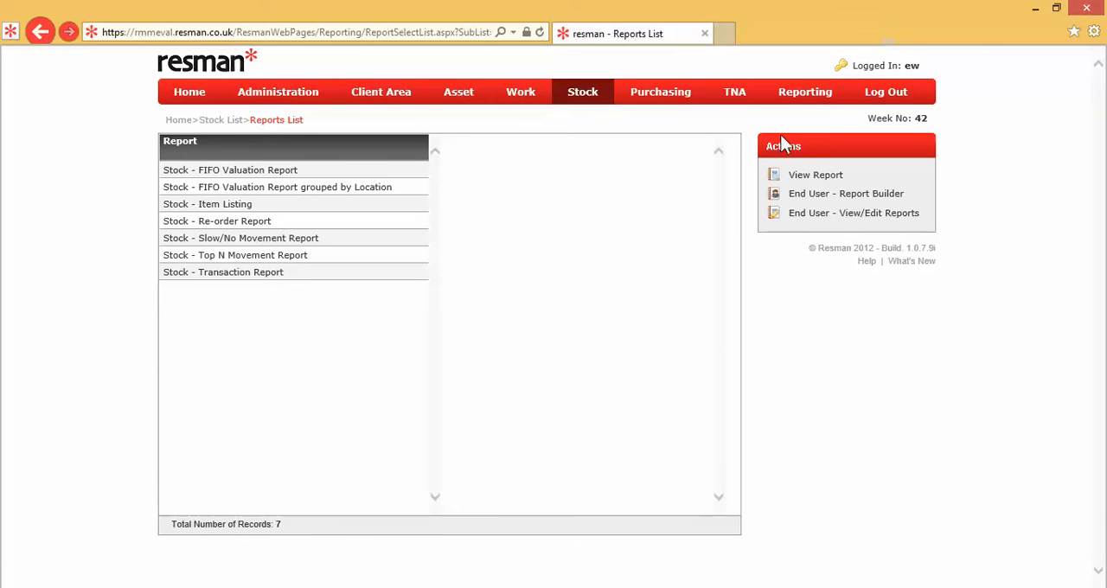
# Run the Stock - FIFO Valuation Report for the selected items, review it and close it.
pyautogui.click(322, 174)
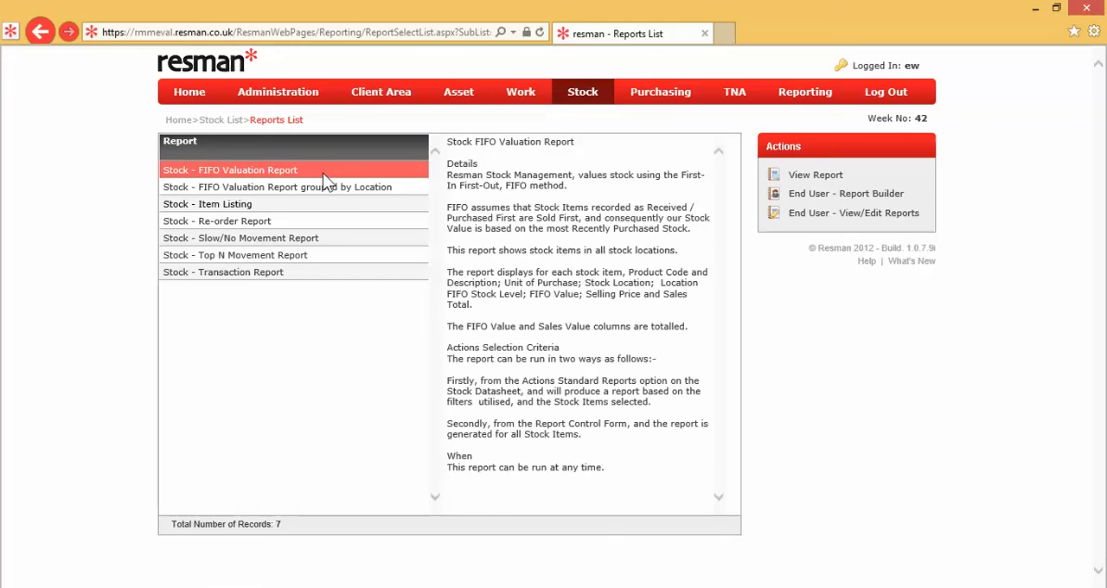
pyautogui.click(829, 178)
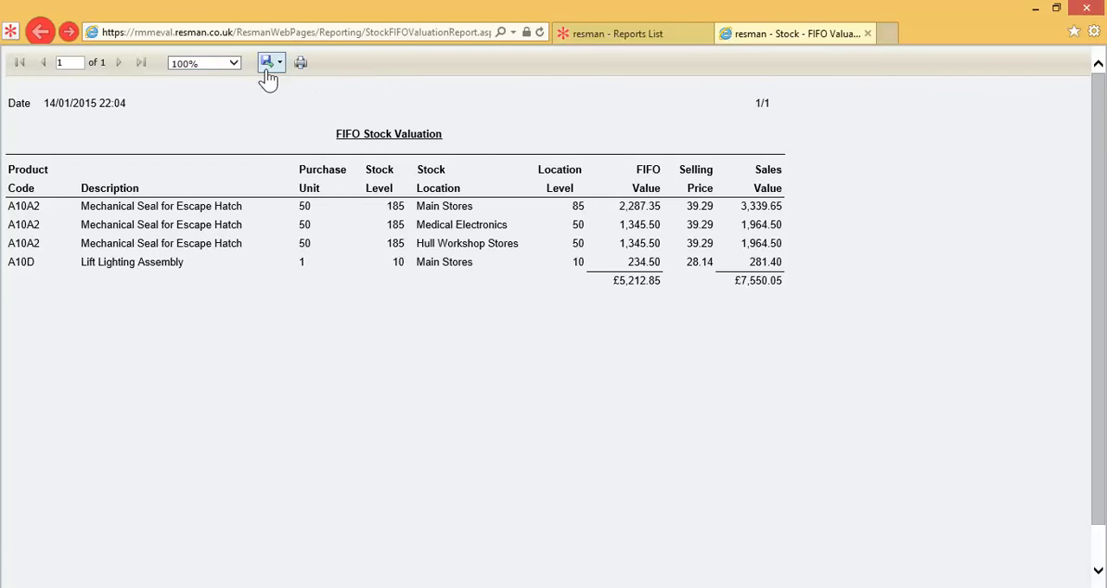
pyautogui.click(868, 33)
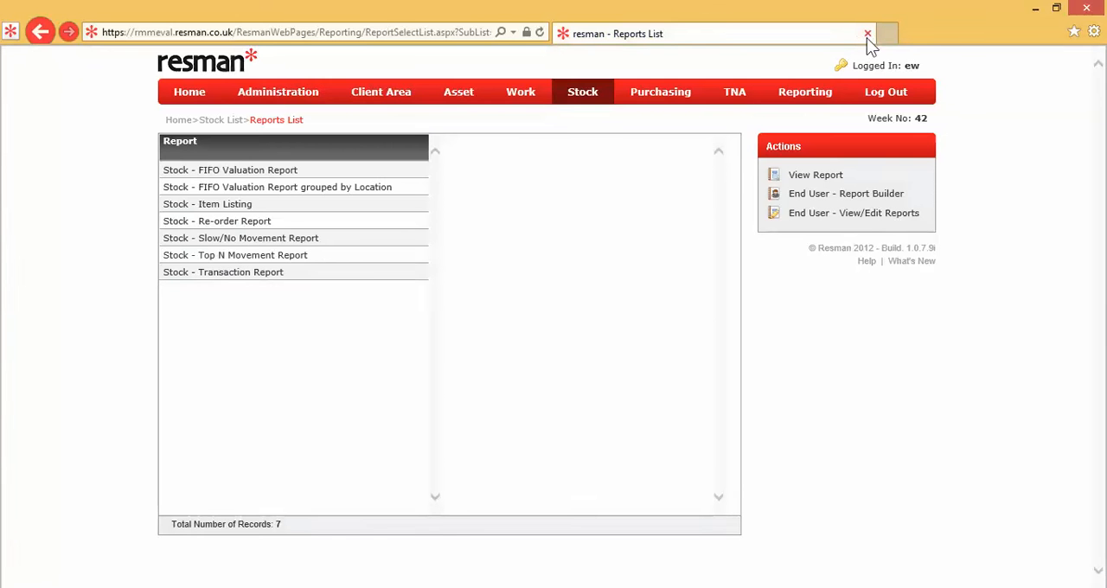
# Run the Stock - Transaction Report for the selected items, review it and close it.
pyautogui.click(343, 276)
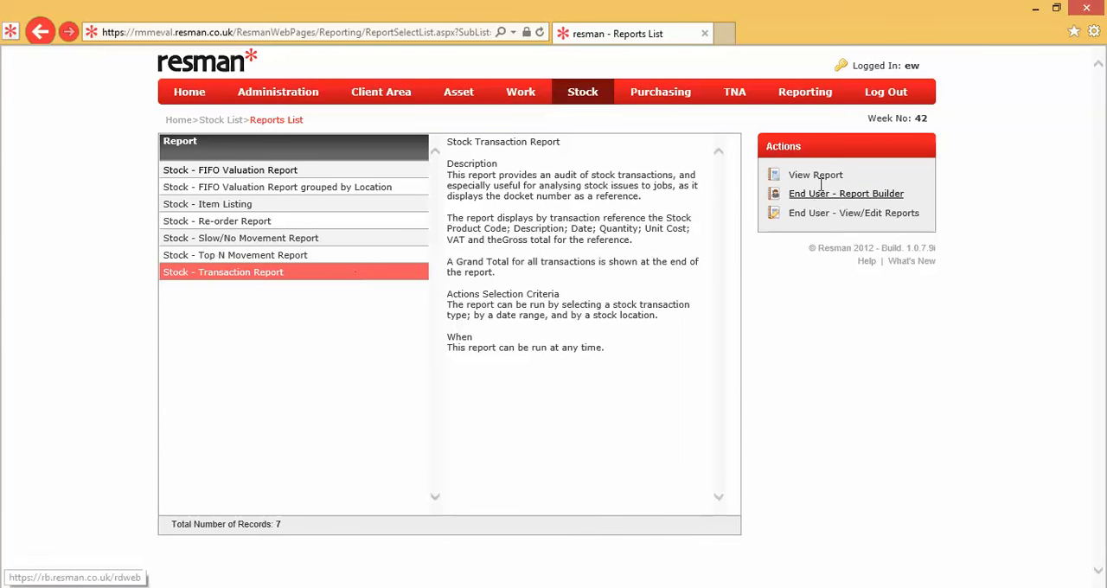
pyautogui.doubleClick(361, 275)
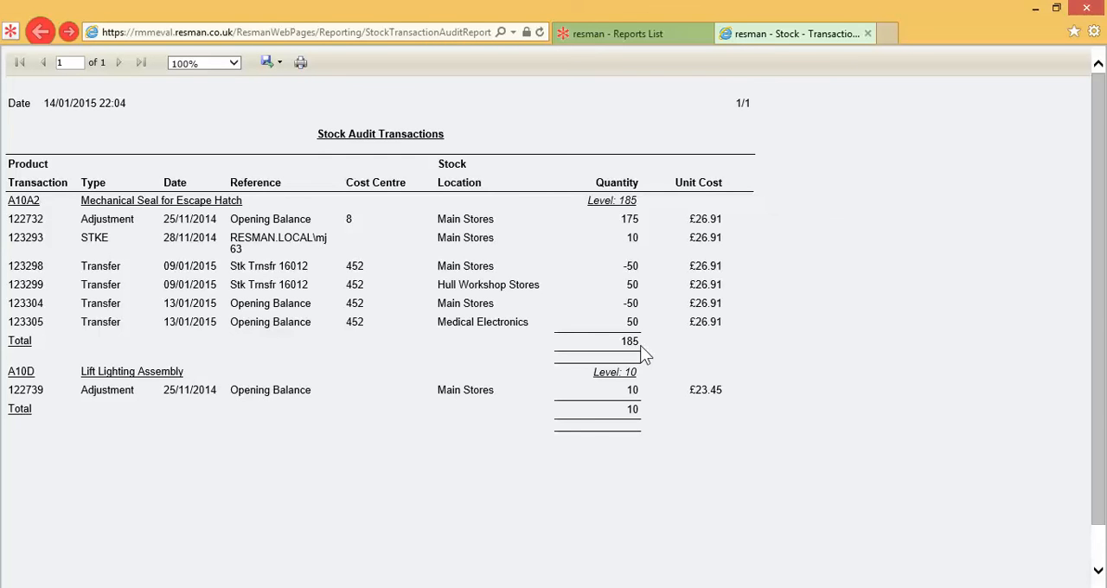
pyautogui.click(870, 33)
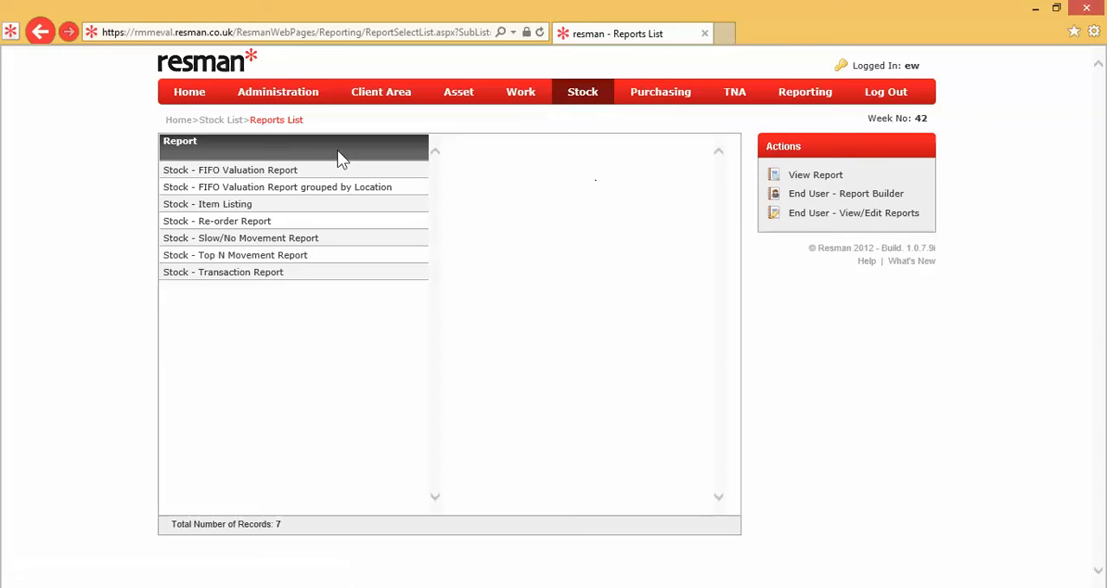
# Go to the stock take batches, run the stock take list for batch 67 of Hull Workshop Stores, review it and close it.
pyautogui.click(237, 126)
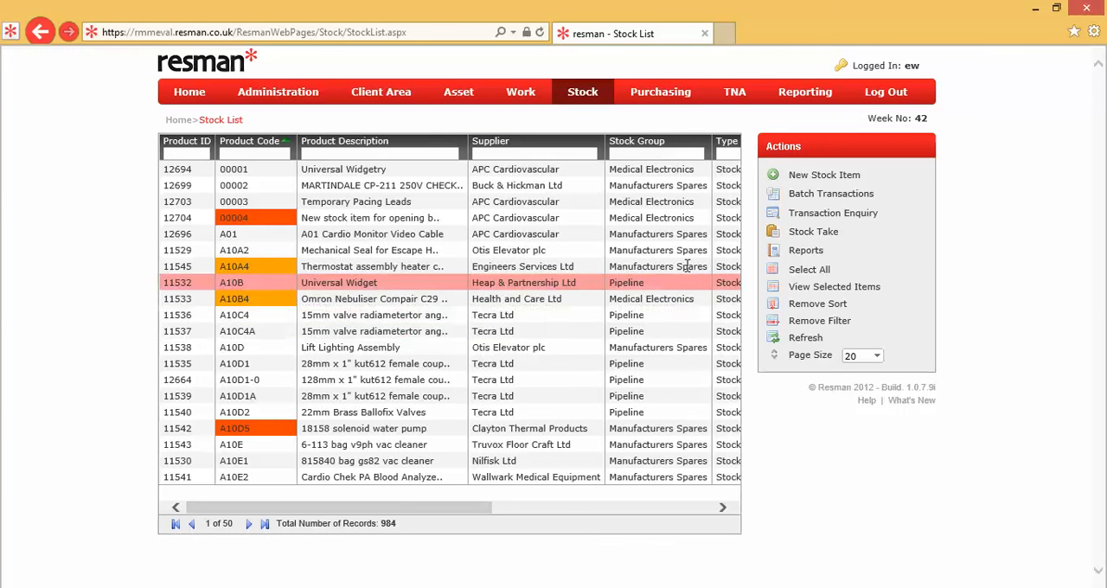
pyautogui.click(813, 232)
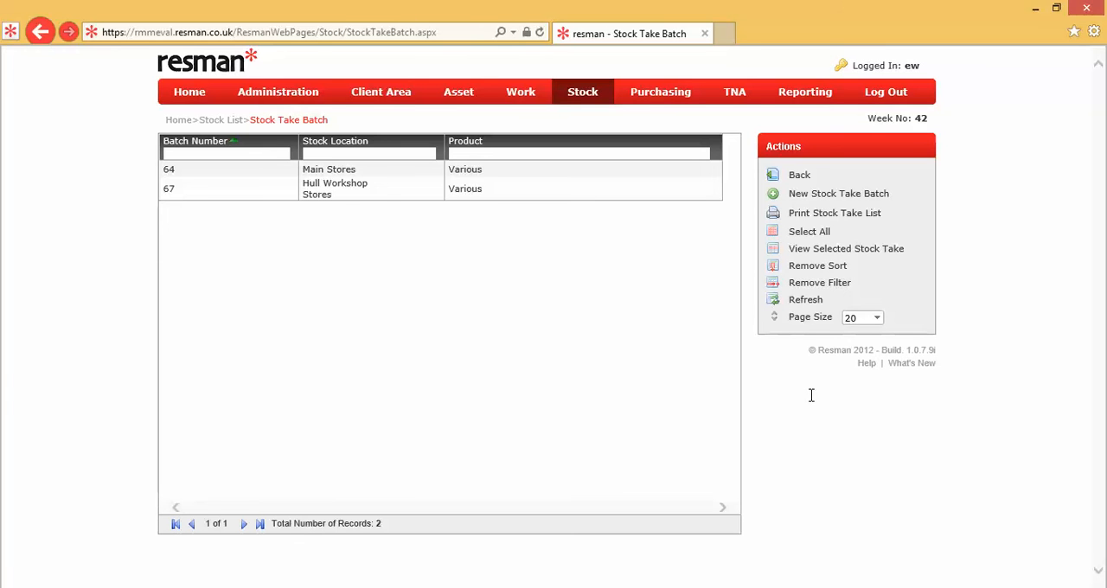
pyautogui.click(526, 192)
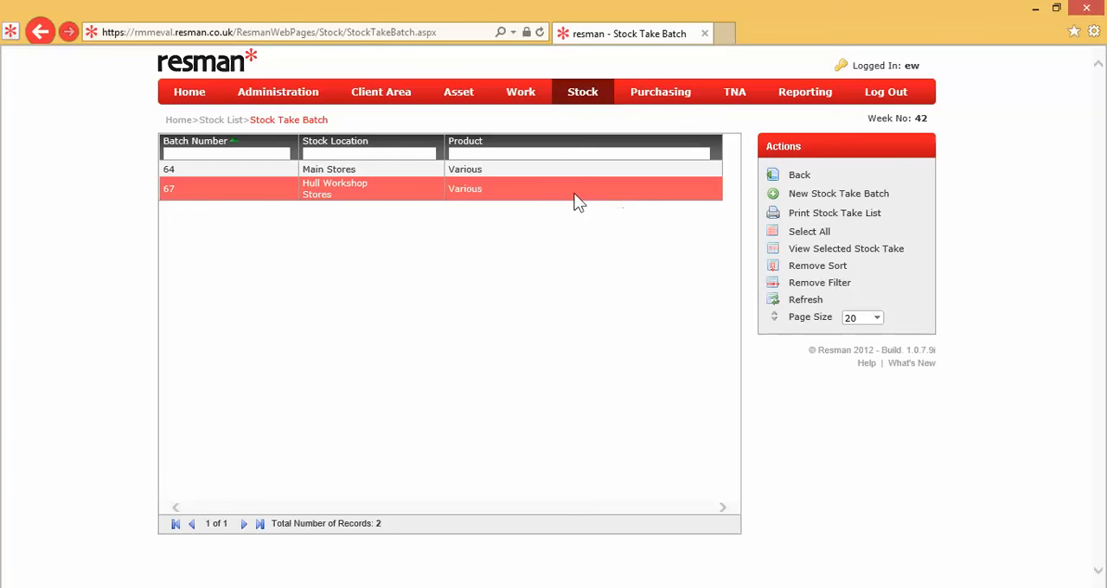
pyautogui.click(535, 190)
pyautogui.click(536, 191)
pyautogui.click(816, 217)
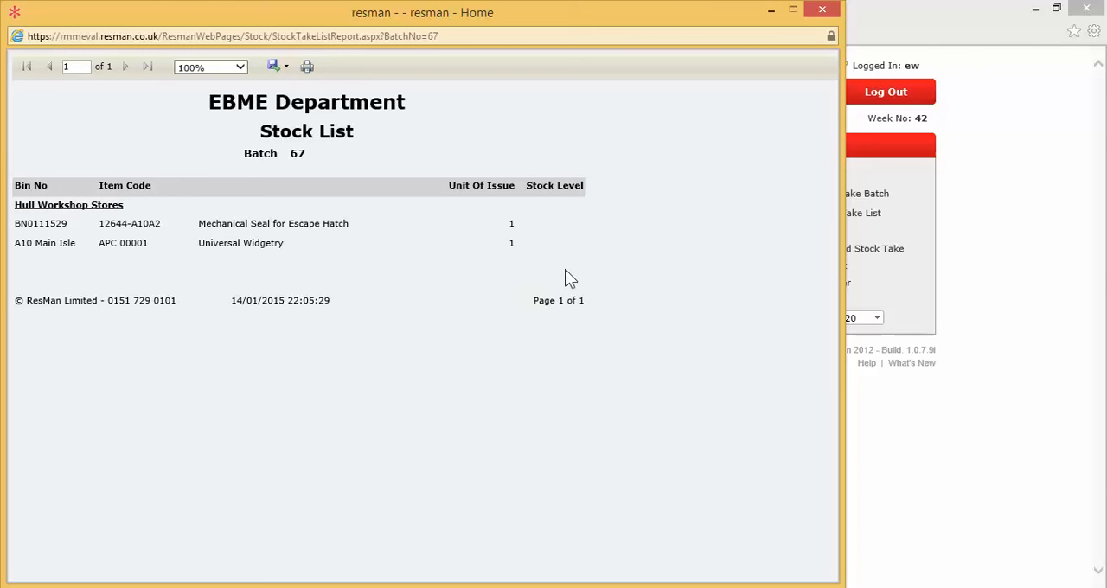
pyautogui.click(823, 11)
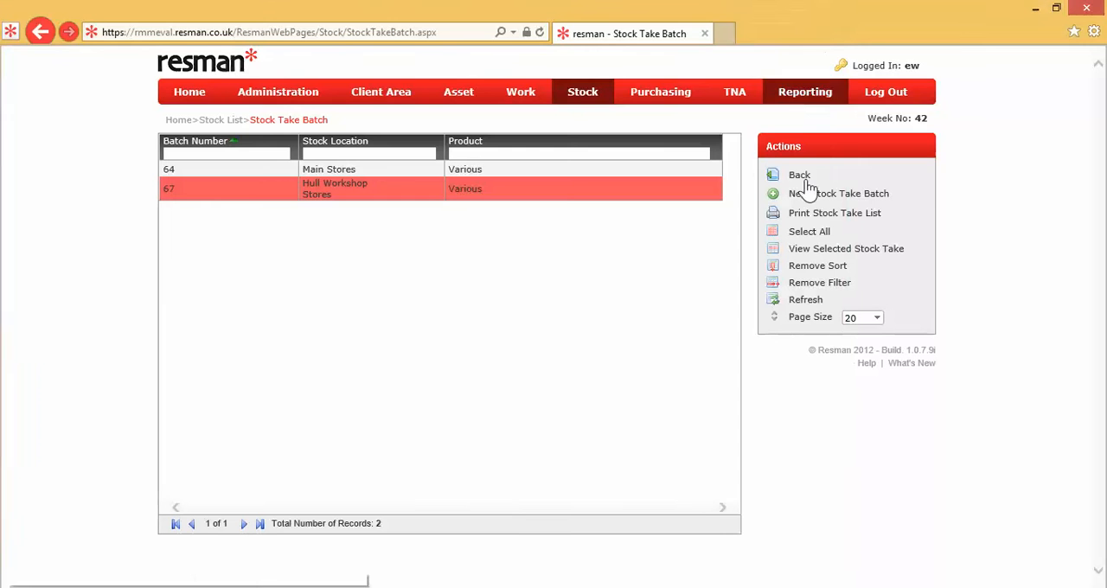
# Open the feedback for stock take batch 67, review its Adjustment Report, close the report and return to the Stock List.
pyautogui.doubleClick(525, 195)
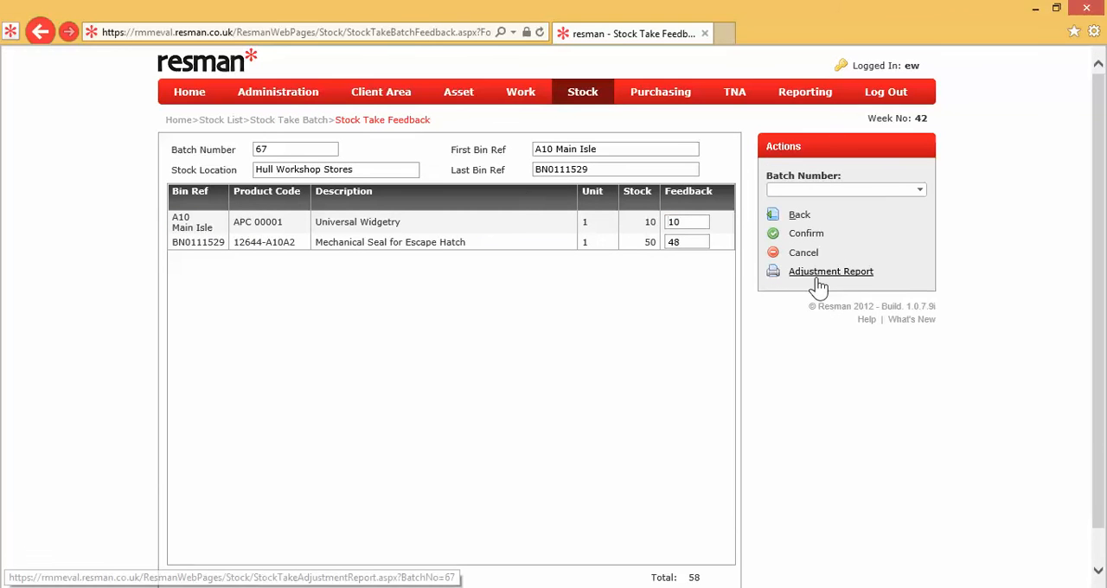
pyautogui.click(820, 274)
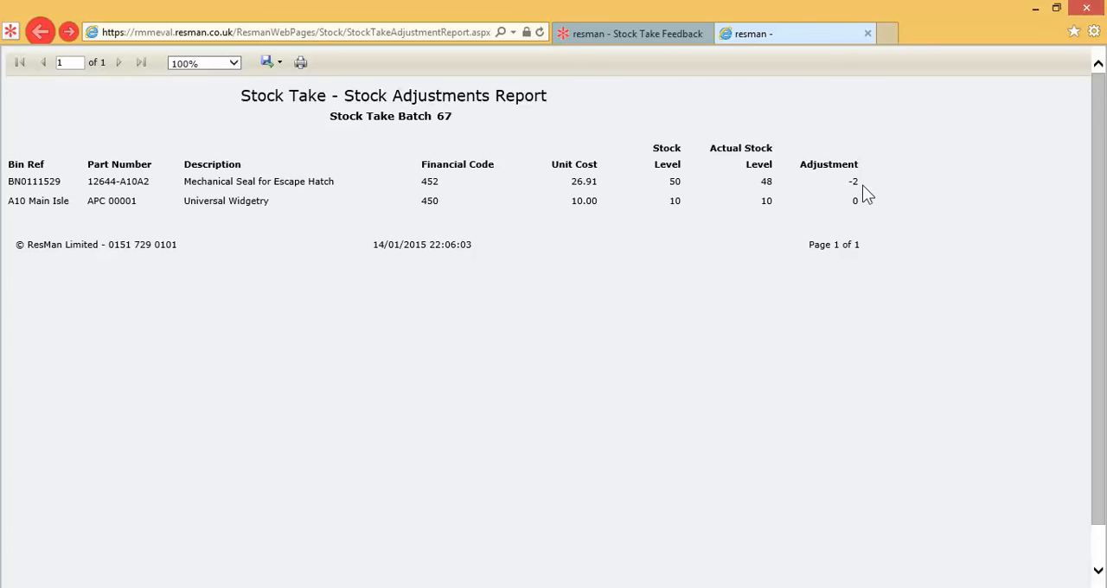
pyautogui.click(868, 34)
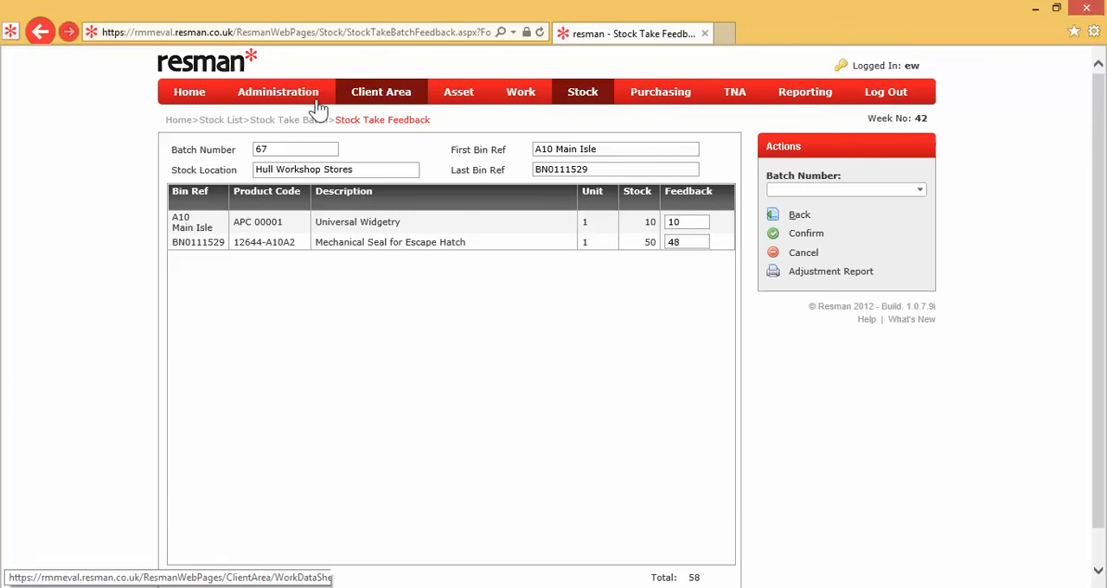
pyautogui.click(231, 120)
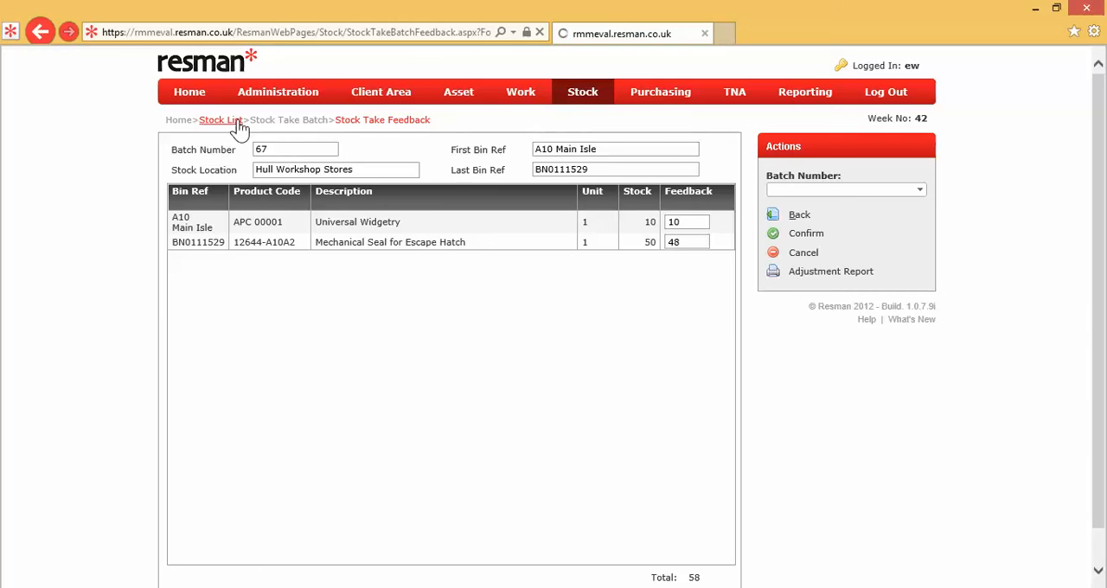